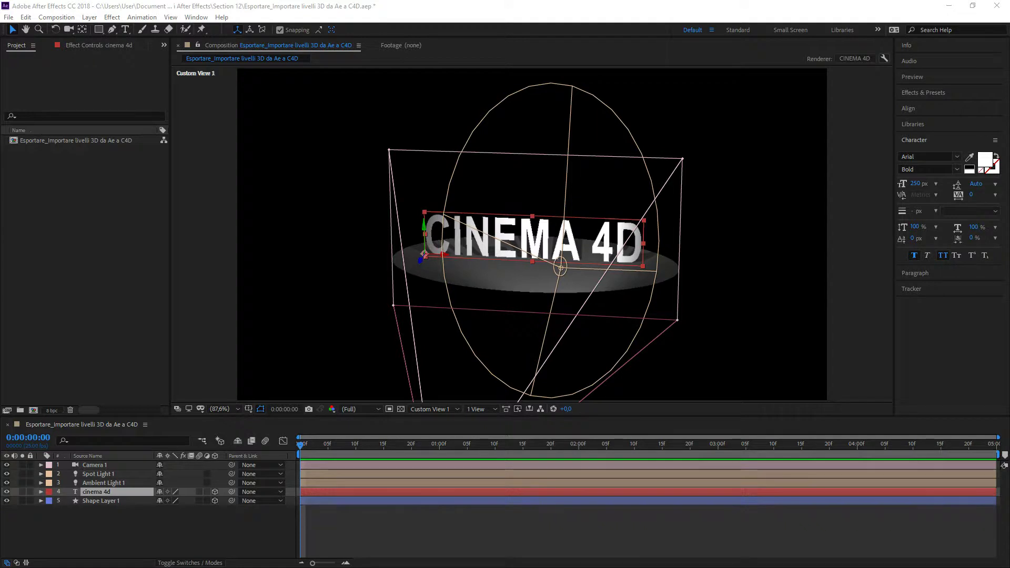
Step: Open the MAXON Cinema 4D Exporter options from the File > Export menu
{"action": "left_click", "coordinate": [127, 491]}
{"action": "left_click", "coordinate": [10, 16]}
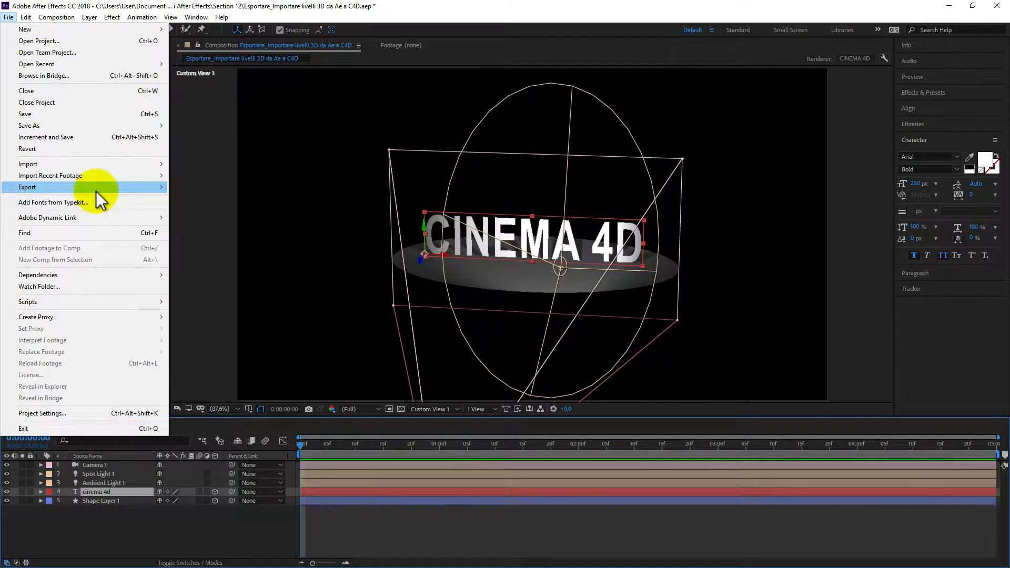
{"action": "mouse_move", "coordinate": [95, 190]}
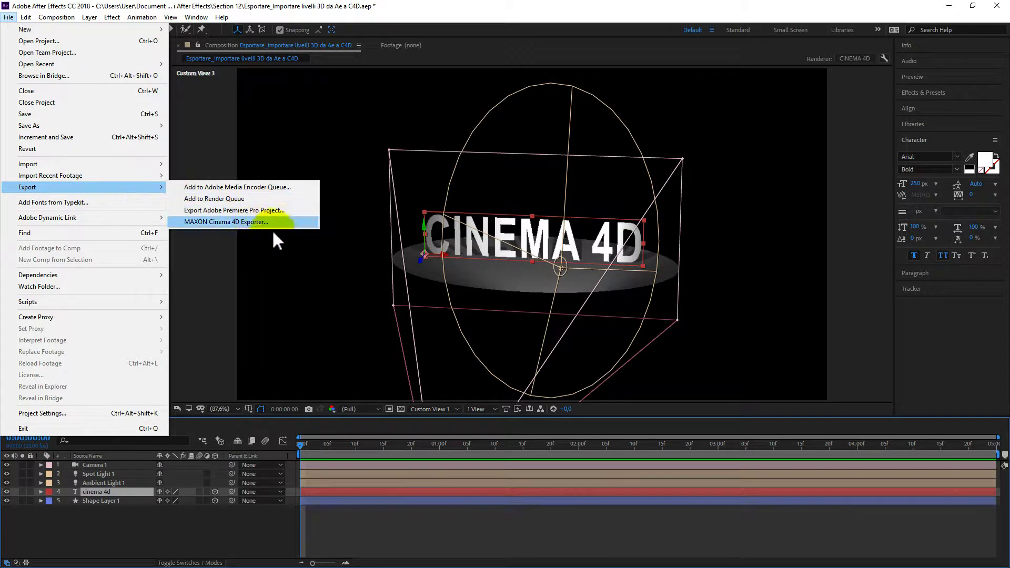
{"action": "left_click", "coordinate": [304, 221]}
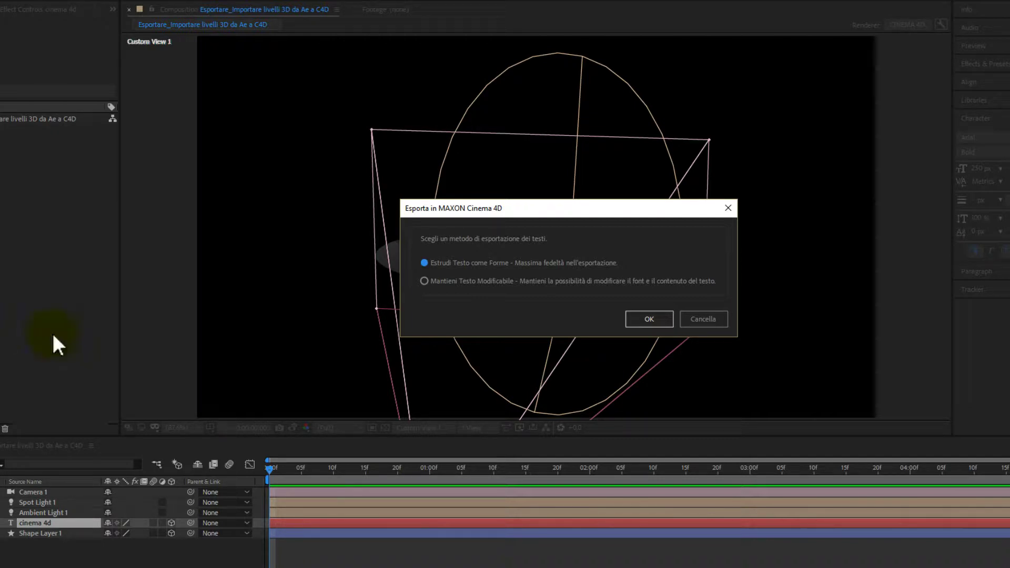
Step: Export with text as extruded shapes, saving 'Esportare_Importare livelli 3D da Ae a C4D' in Section 12
{"action": "left_click", "coordinate": [535, 262]}
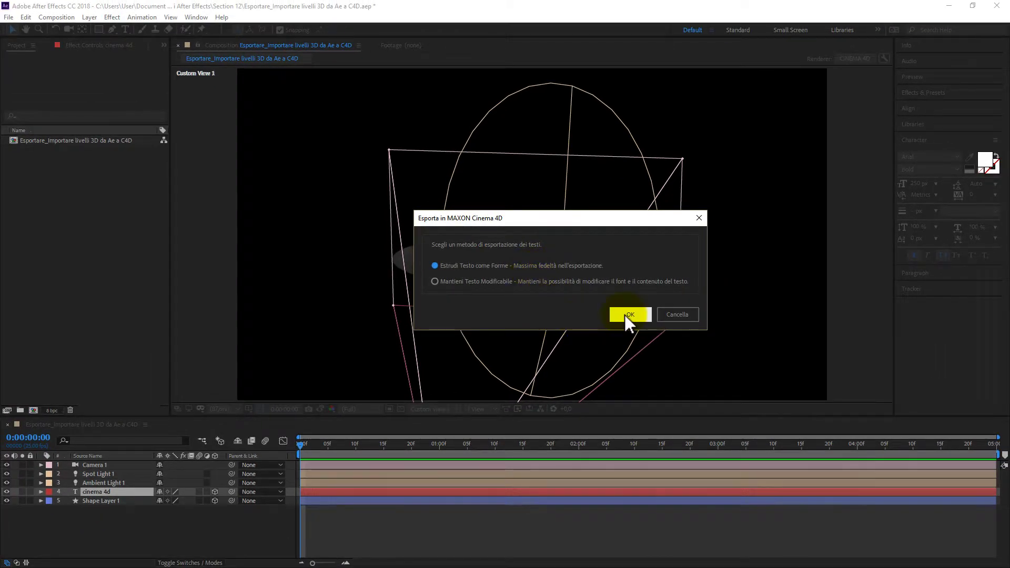
{"action": "left_click", "coordinate": [624, 314]}
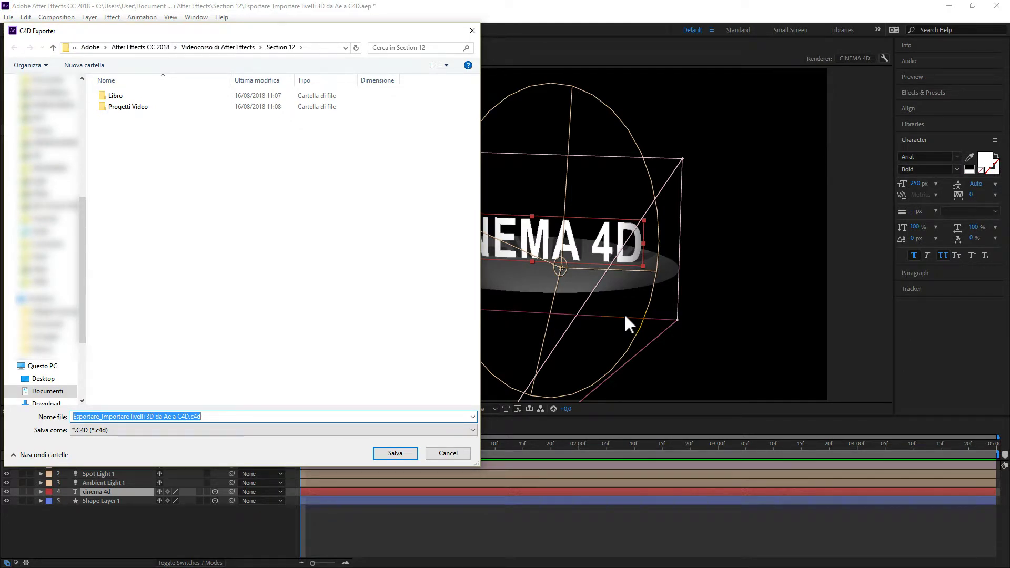
{"action": "left_click", "coordinate": [113, 416]}
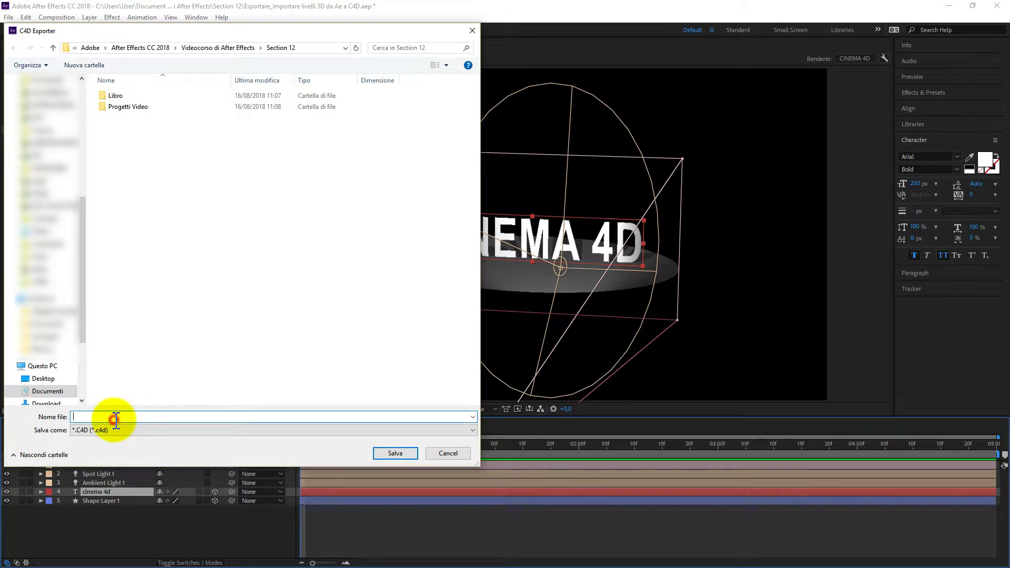
{"action": "key", "text": "BackSpace"}
{"action": "key", "text": "BackSpace"}
{"action": "key", "text": "BackSpace"}
{"action": "left_click", "coordinate": [238, 405]}
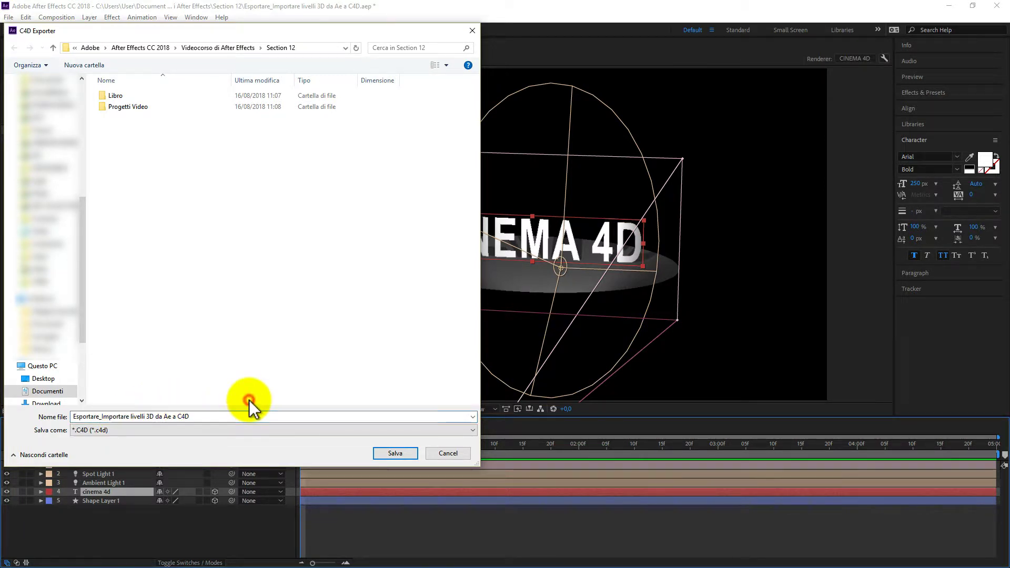
{"action": "left_click", "coordinate": [395, 452]}
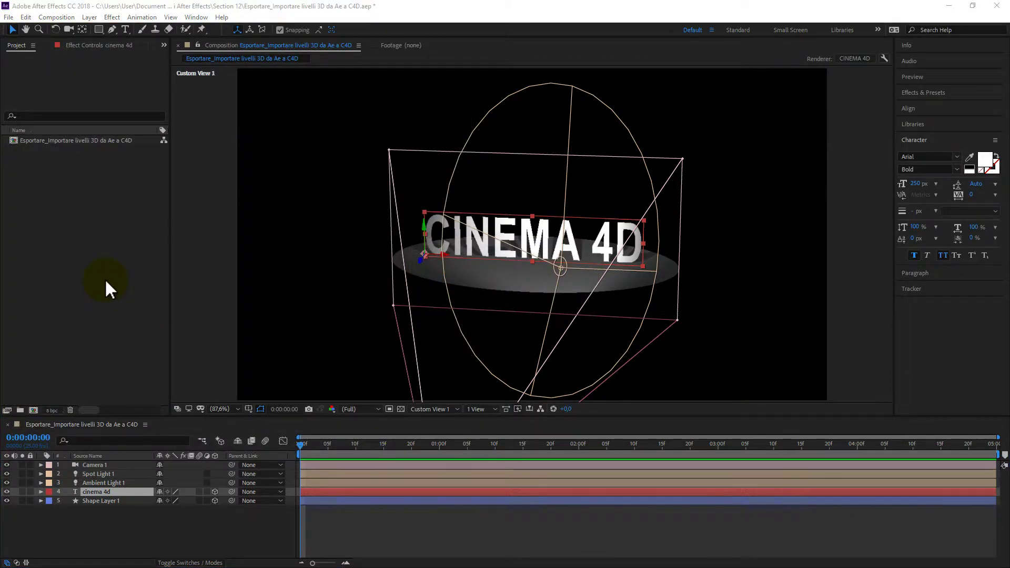
Step: Import the exported .c4d file with Create Composition, producing a new Cineware composition
{"action": "left_click", "coordinate": [8, 17]}
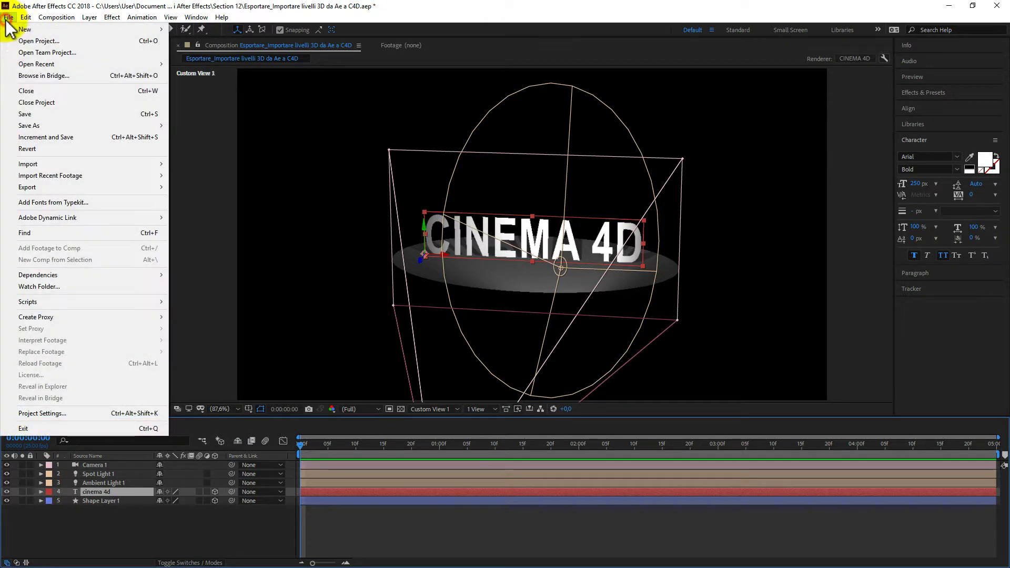
{"action": "left_click", "coordinate": [73, 162]}
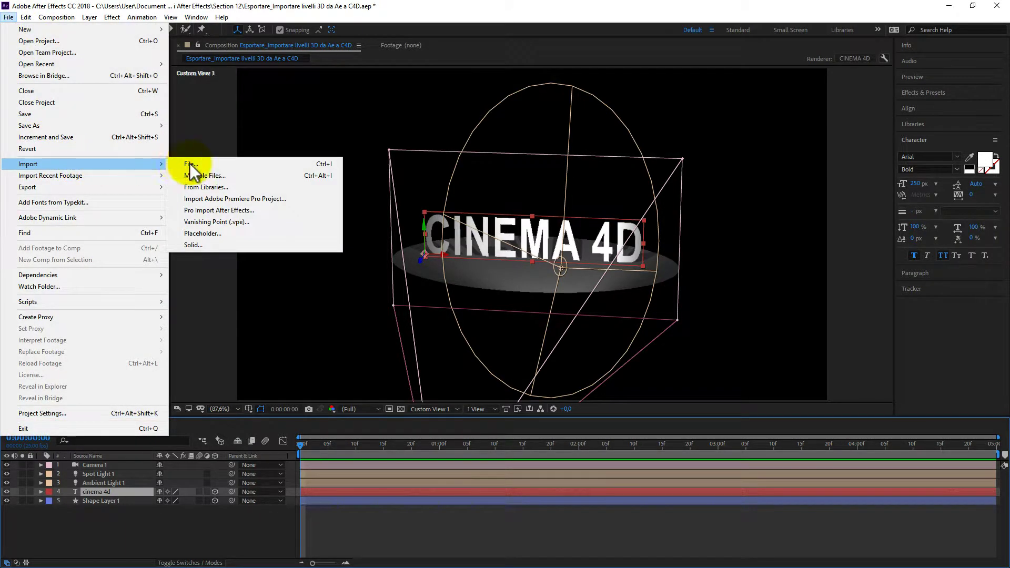
{"action": "left_click", "coordinate": [192, 164]}
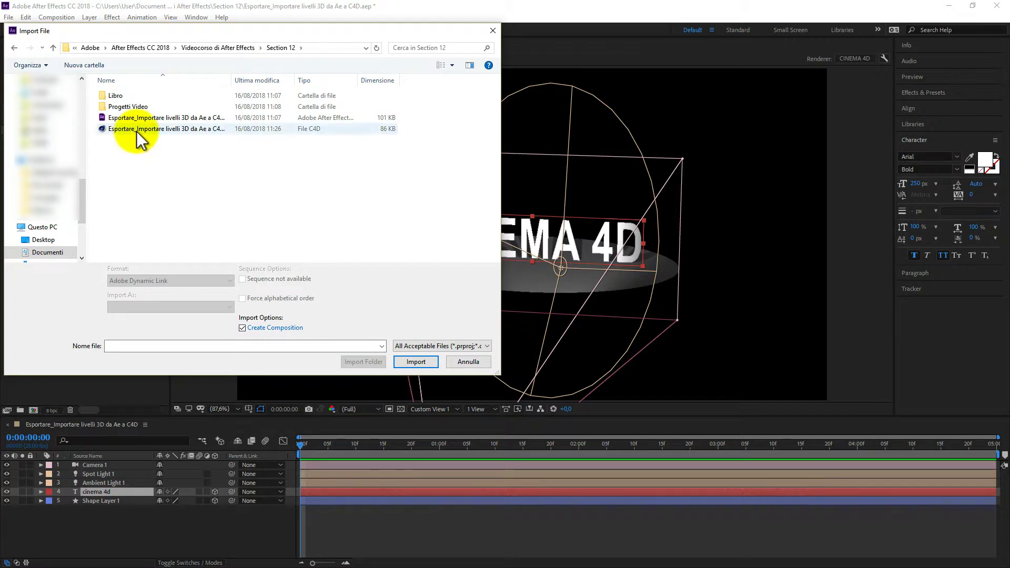
{"action": "left_click_drag", "start_coordinate": [255, 78], "coordinate": [290, 80]}
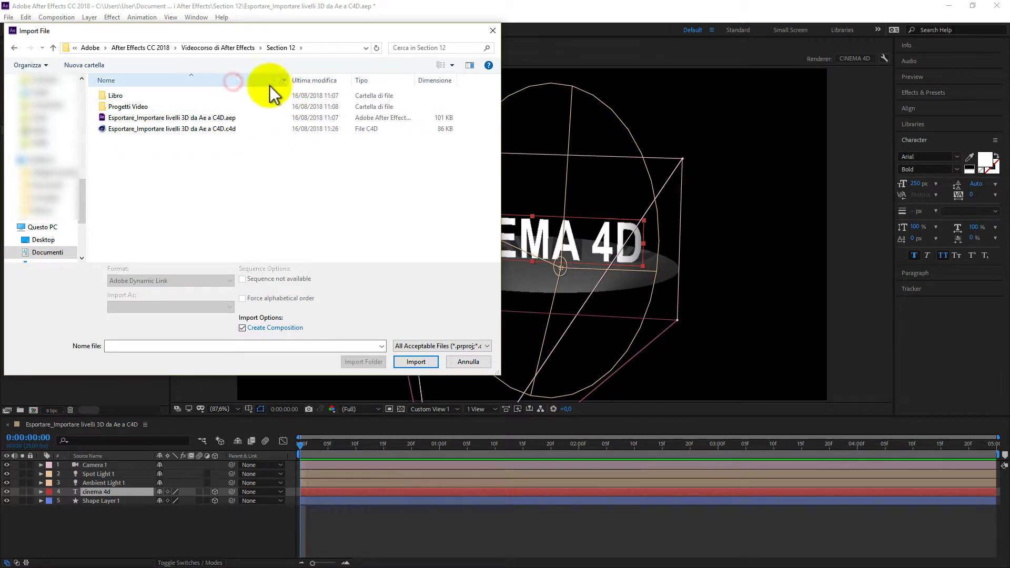
{"action": "left_click", "coordinate": [190, 128]}
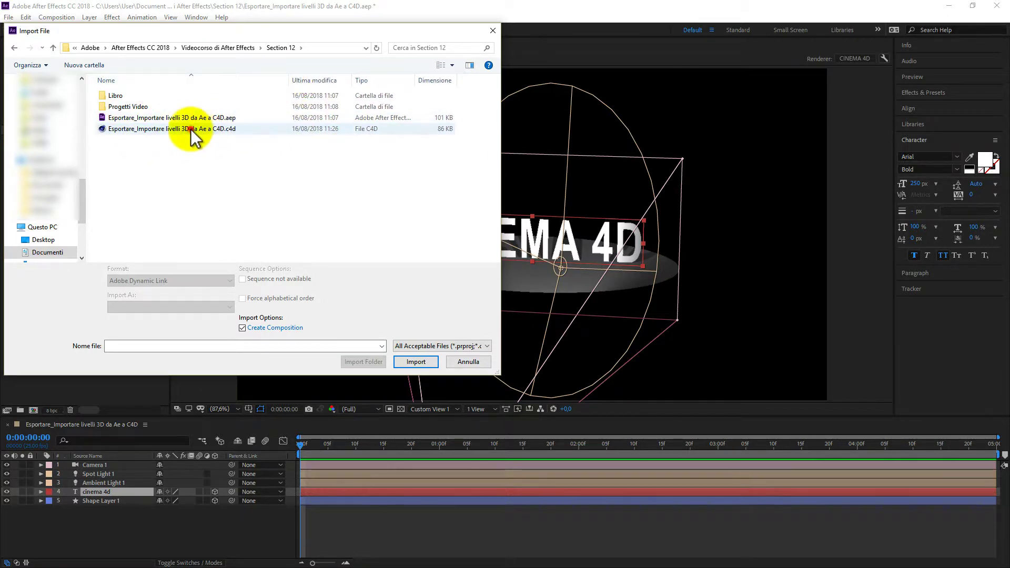
{"action": "left_click", "coordinate": [407, 362]}
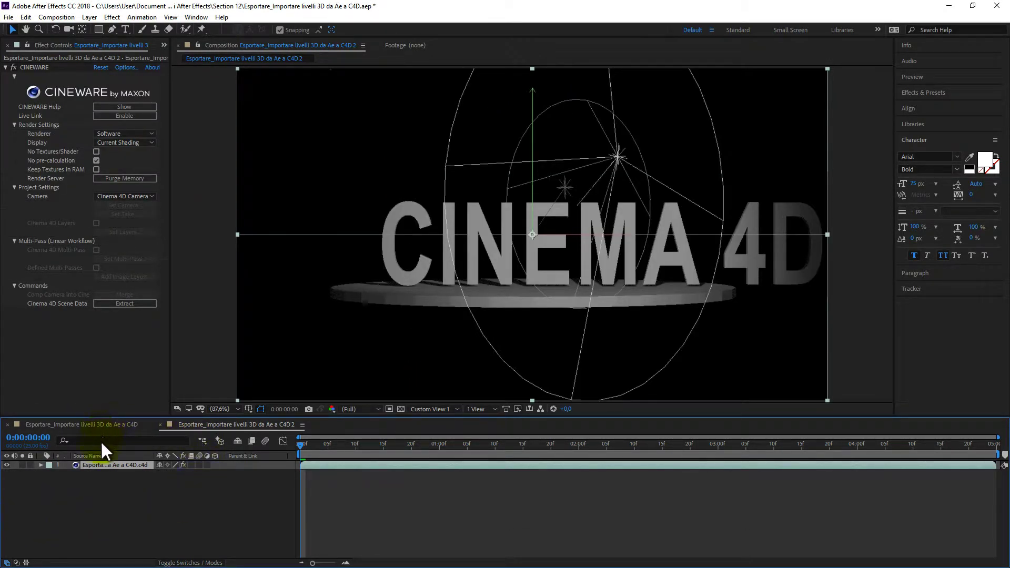
Step: Compare the original and imported C4D 2 compositions, then select the .c4d file in the Project panel
{"action": "left_click", "coordinate": [105, 424]}
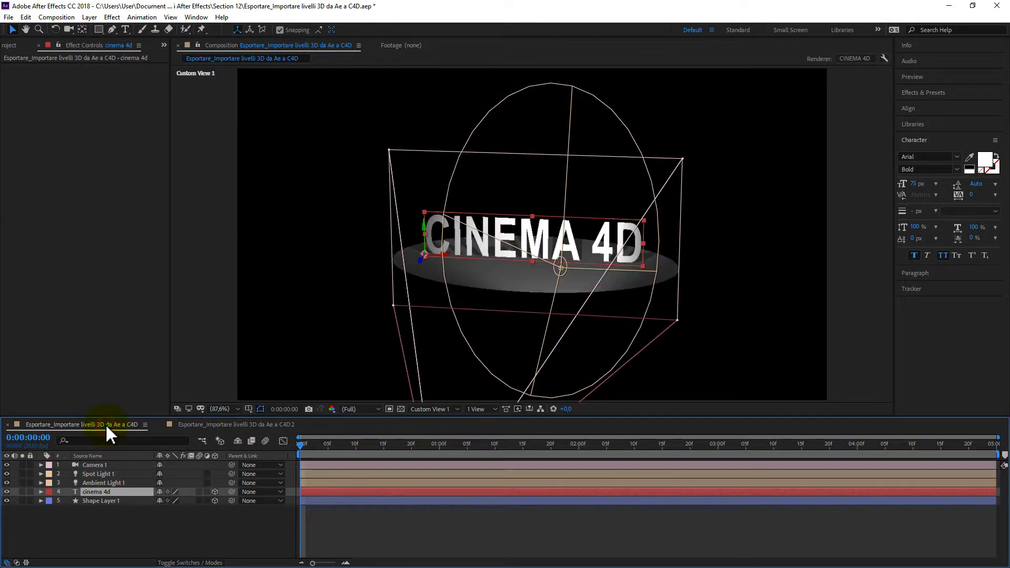
{"action": "left_click", "coordinate": [205, 424]}
{"action": "left_click", "coordinate": [116, 465]}
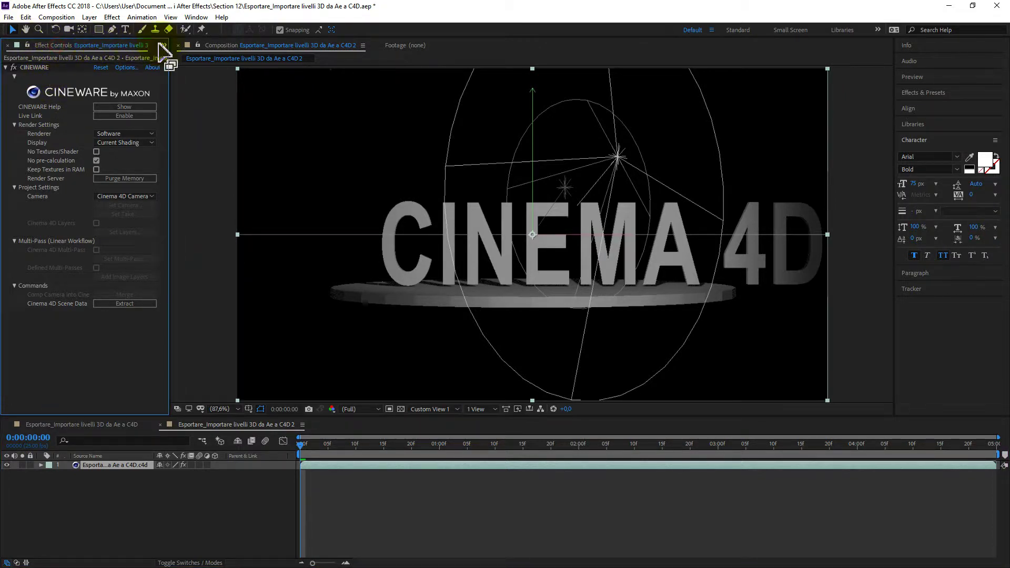
{"action": "left_click", "coordinate": [187, 58]}
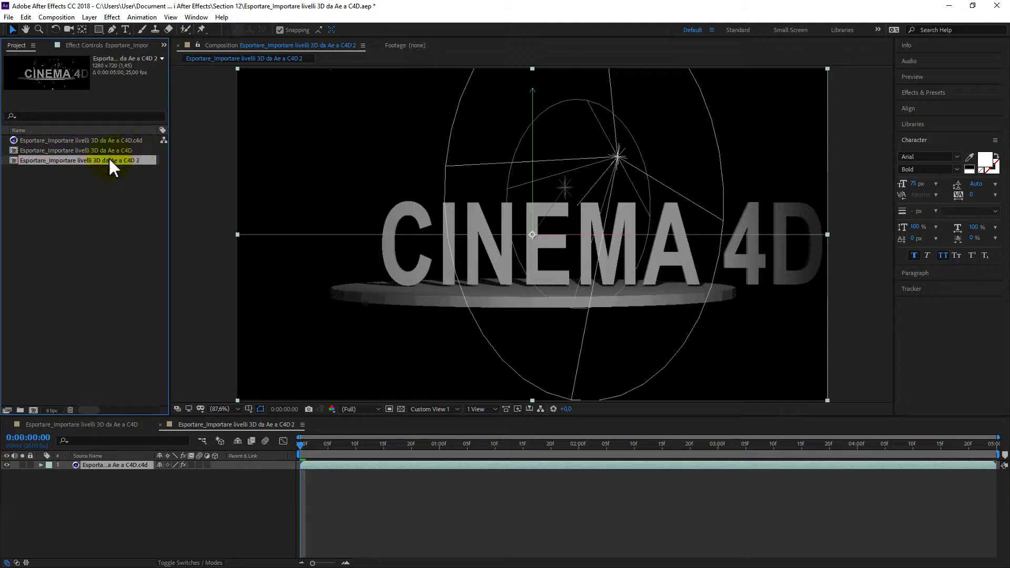
{"action": "left_click", "coordinate": [34, 150]}
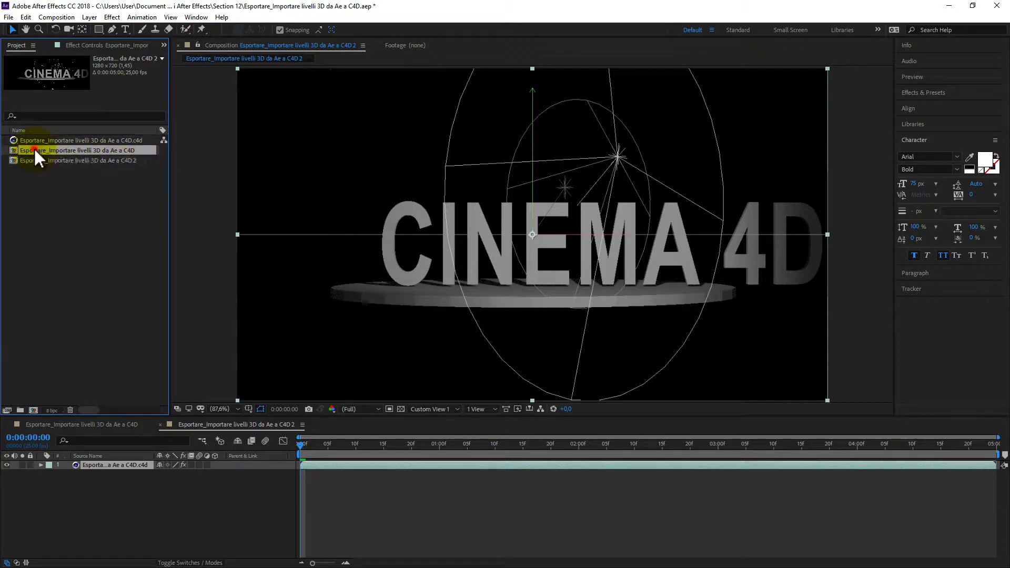
{"action": "left_click", "coordinate": [46, 424]}
{"action": "left_click", "coordinate": [168, 425]}
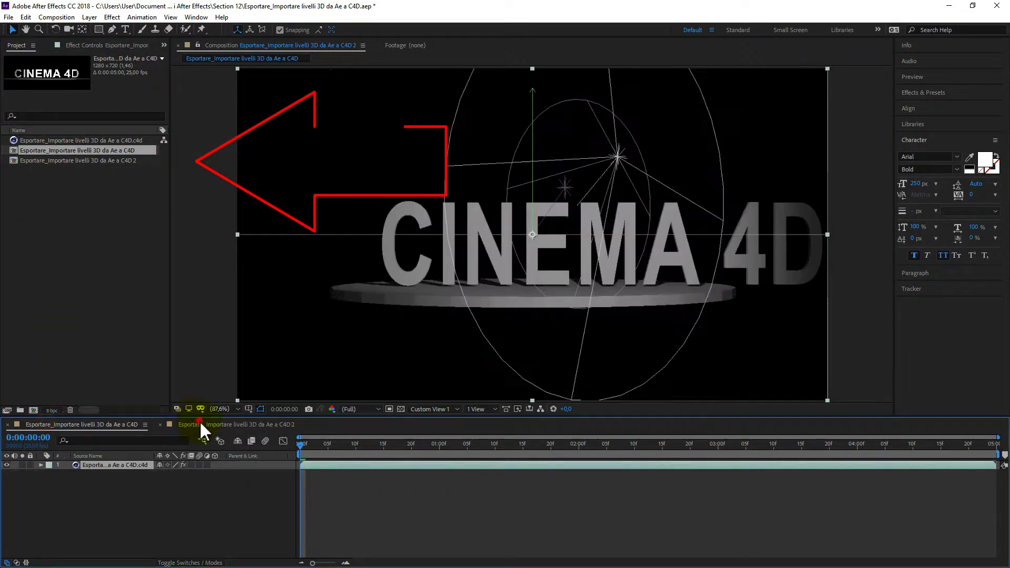
{"action": "left_click", "coordinate": [75, 140]}
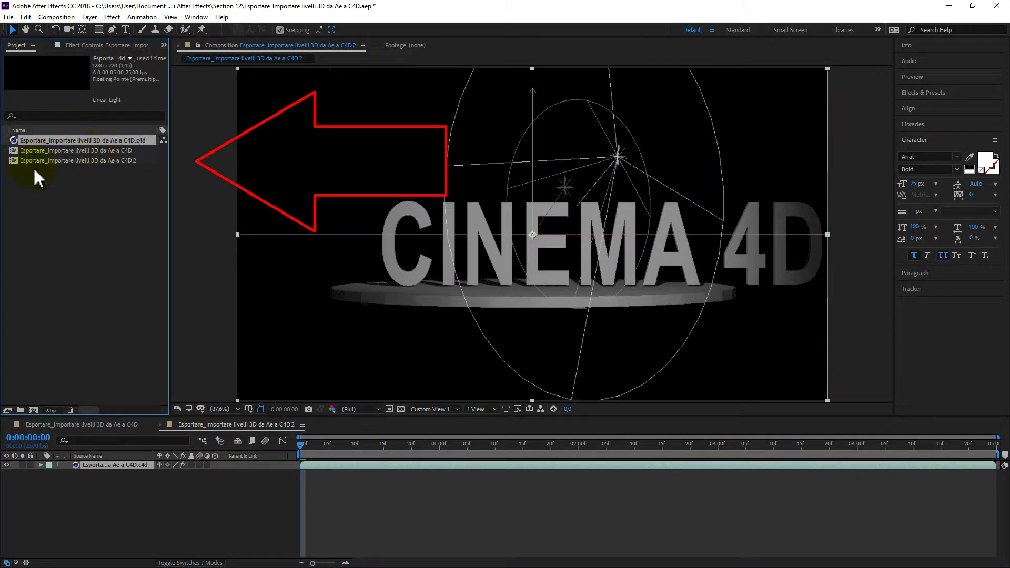
Step: Widen the left panel and switch it to Effect Controls to show the Cineware settings
{"action": "left_click_drag", "start_coordinate": [169, 275], "coordinate": [192, 276]}
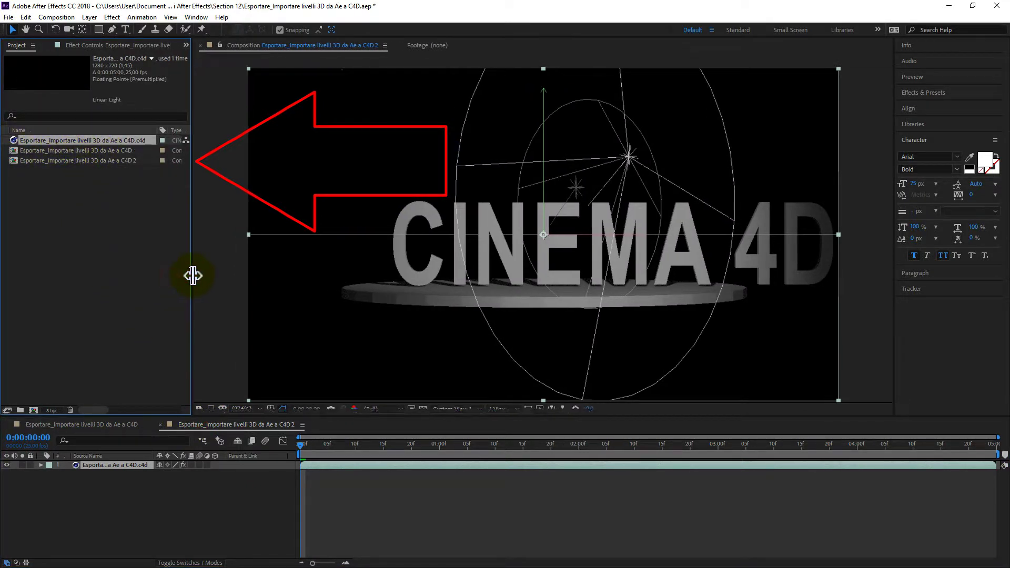
{"action": "left_click", "coordinate": [183, 44]}
{"action": "left_click", "coordinate": [70, 44]}
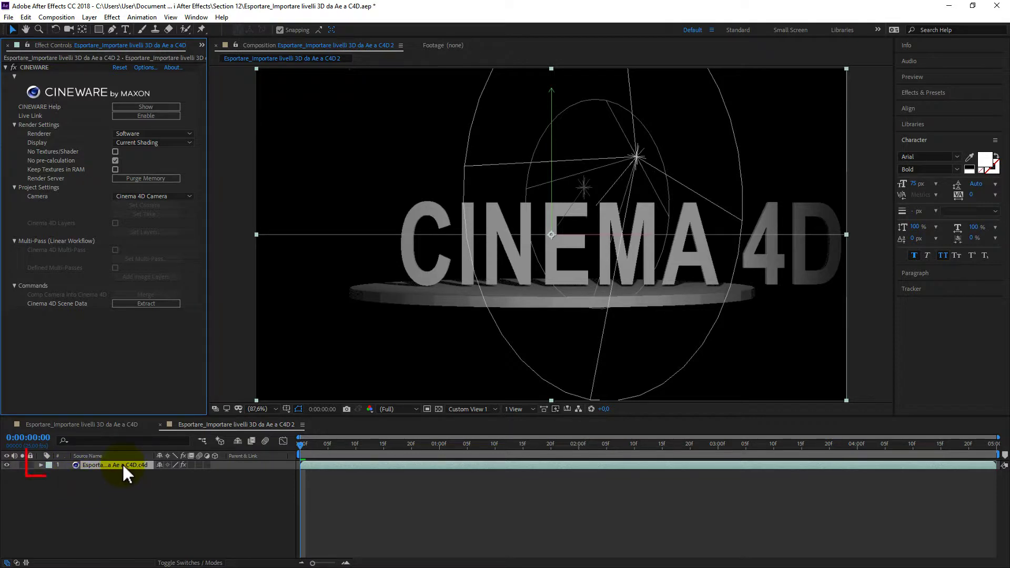
Step: Select the .c4d layer and use Edit > Edit Original to launch Cinema 4D Lite
{"action": "left_click", "coordinate": [103, 468]}
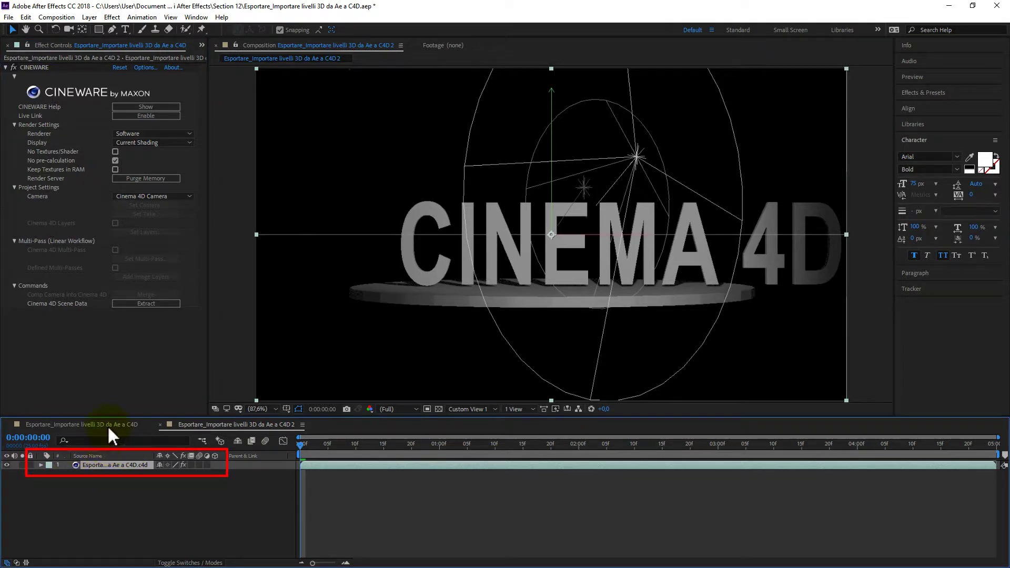
{"action": "left_click", "coordinate": [25, 17]}
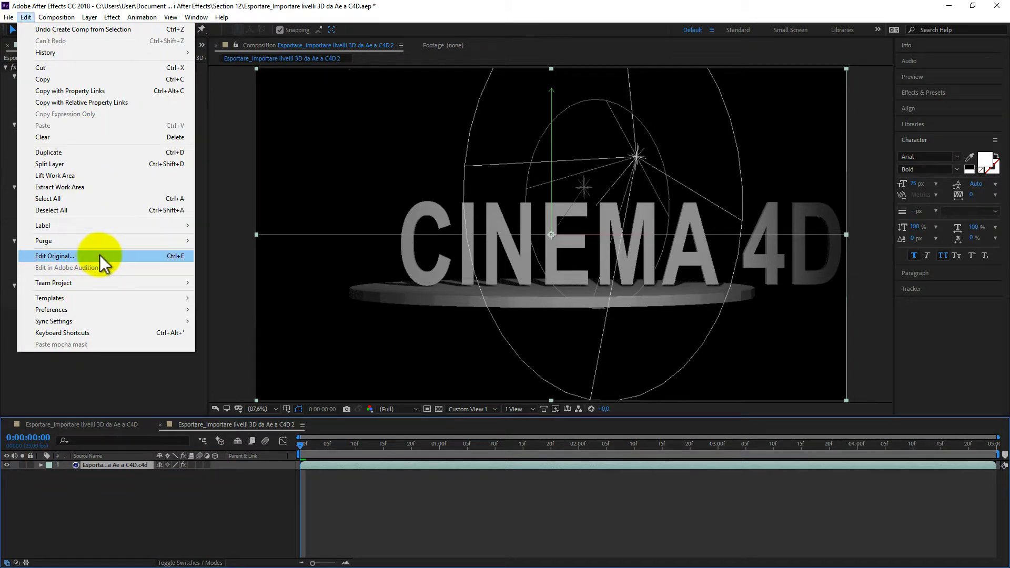
{"action": "left_click", "coordinate": [151, 256]}
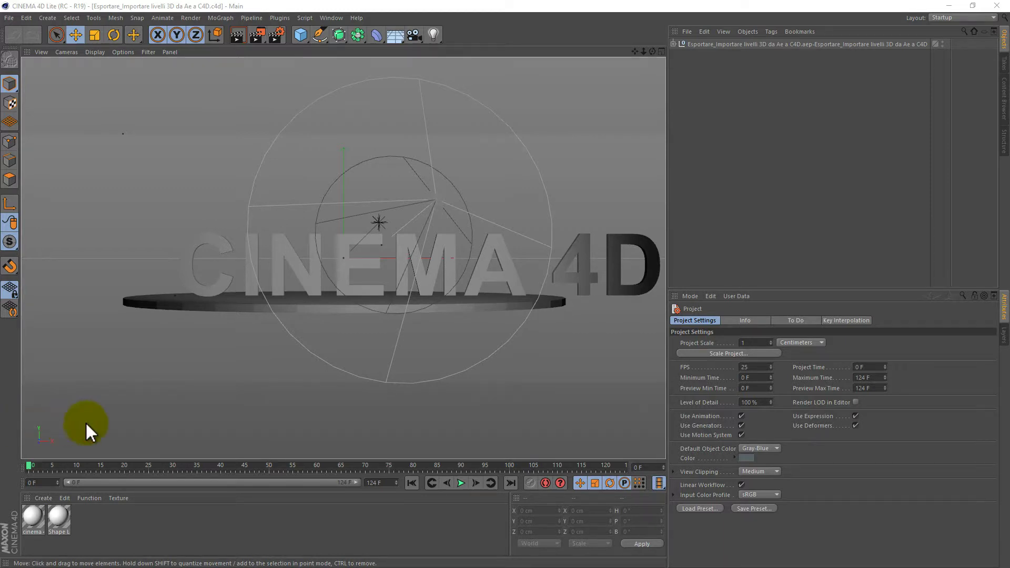
Step: Expand the Null, Shape Layer 1, Shape Layer 1-0 and cinema 4d, then select the c(0) extrusion
{"action": "left_click", "coordinate": [673, 44]}
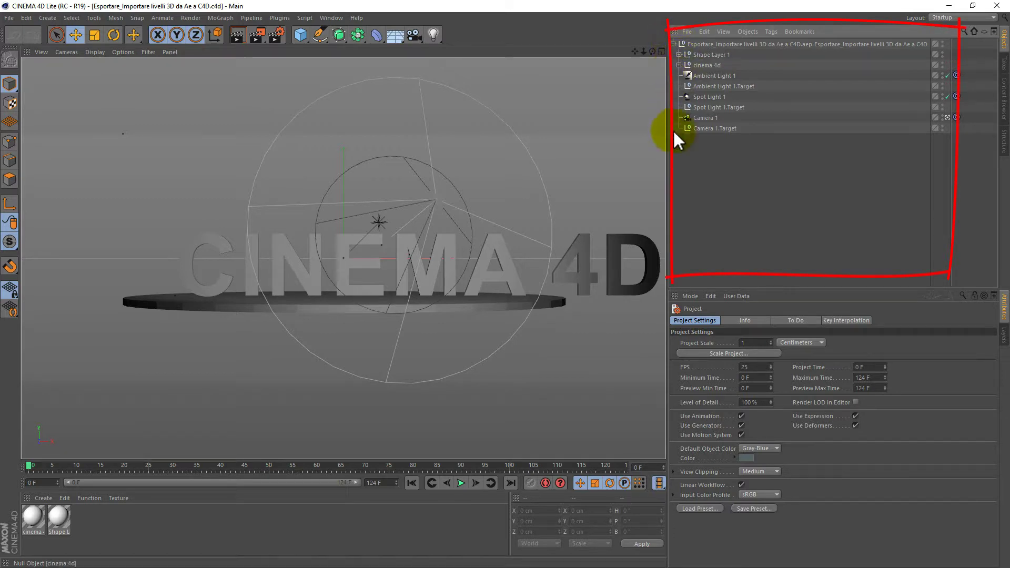
{"action": "left_click", "coordinate": [679, 54]}
{"action": "left_click", "coordinate": [685, 64]}
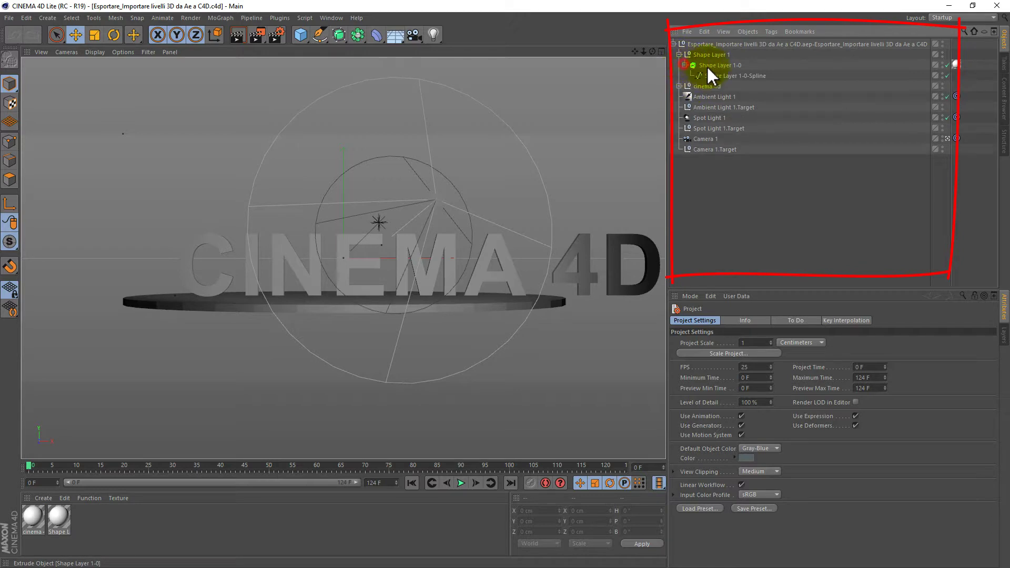
{"action": "left_click", "coordinate": [678, 86]}
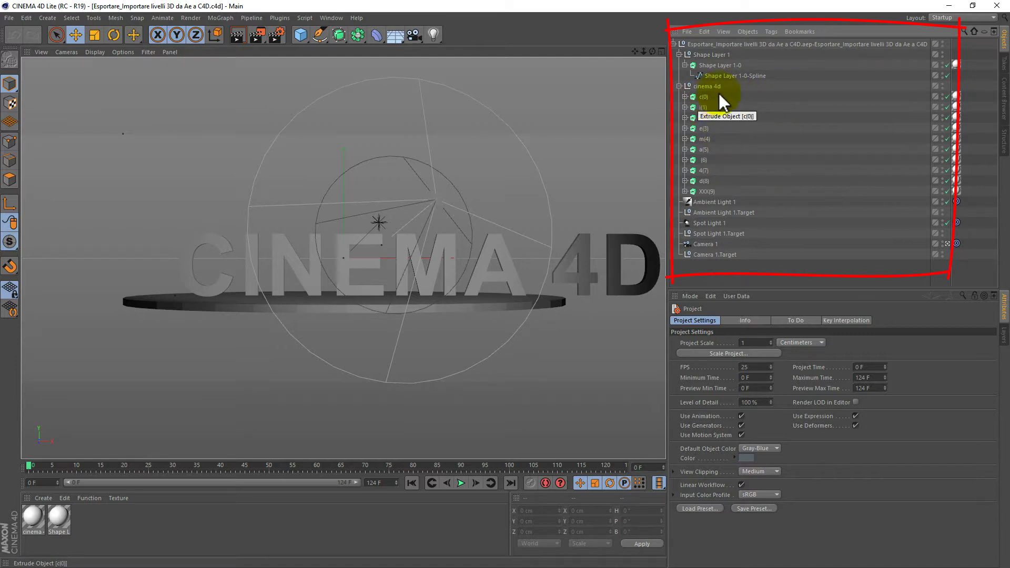
{"action": "left_click", "coordinate": [706, 97]}
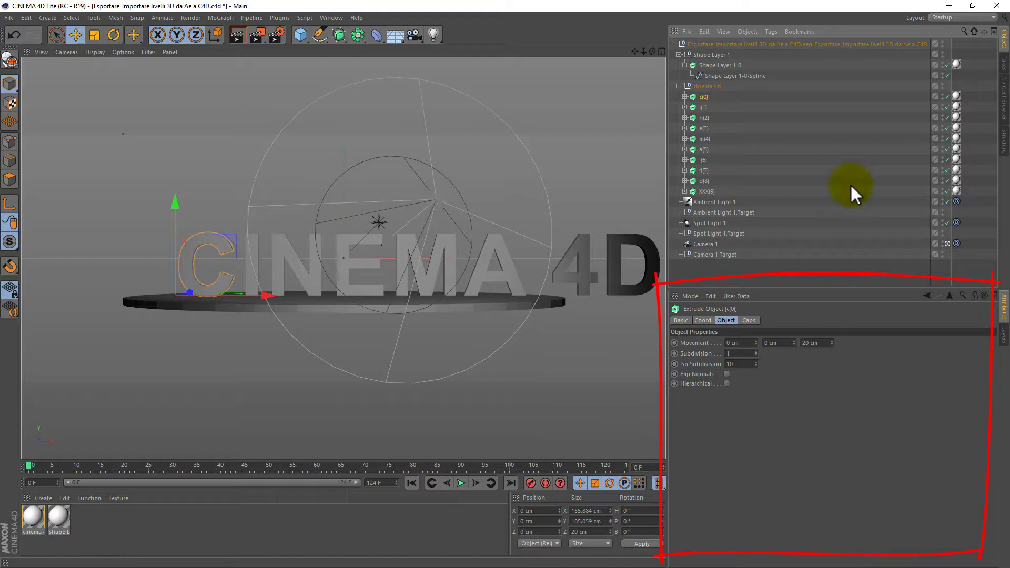
Step: Inspect the Shape Layer 1-0 spline and extrusion, then reselect the c(0) letter extrusion
{"action": "left_click", "coordinate": [679, 54]}
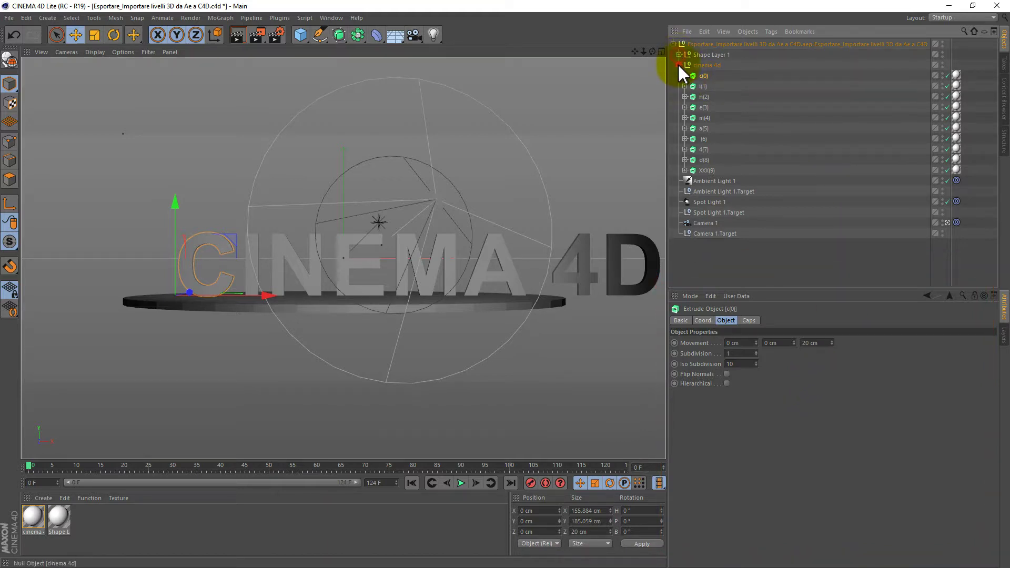
{"action": "left_click", "coordinate": [679, 54]}
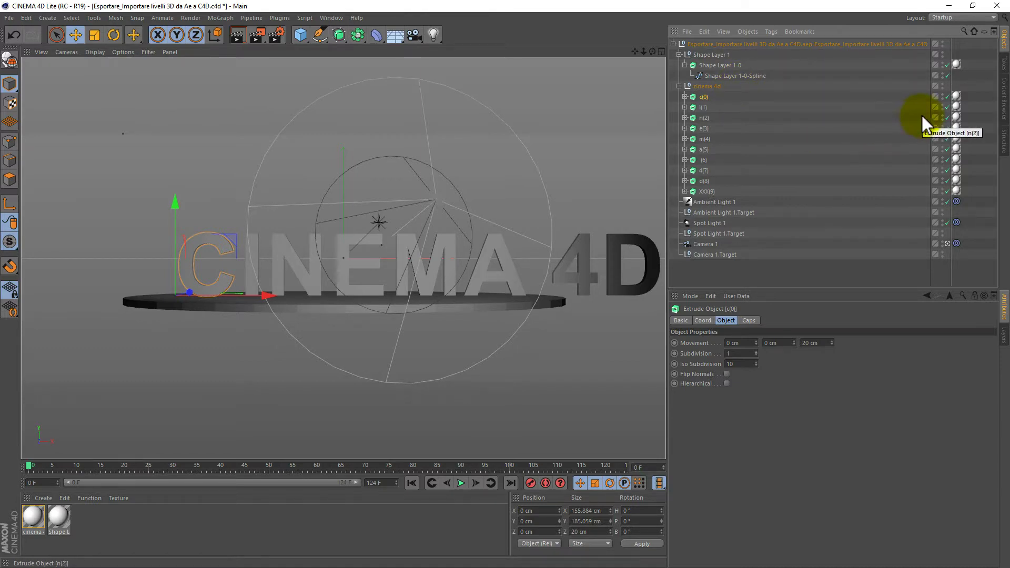
{"action": "left_click", "coordinate": [747, 74]}
{"action": "left_click", "coordinate": [728, 65]}
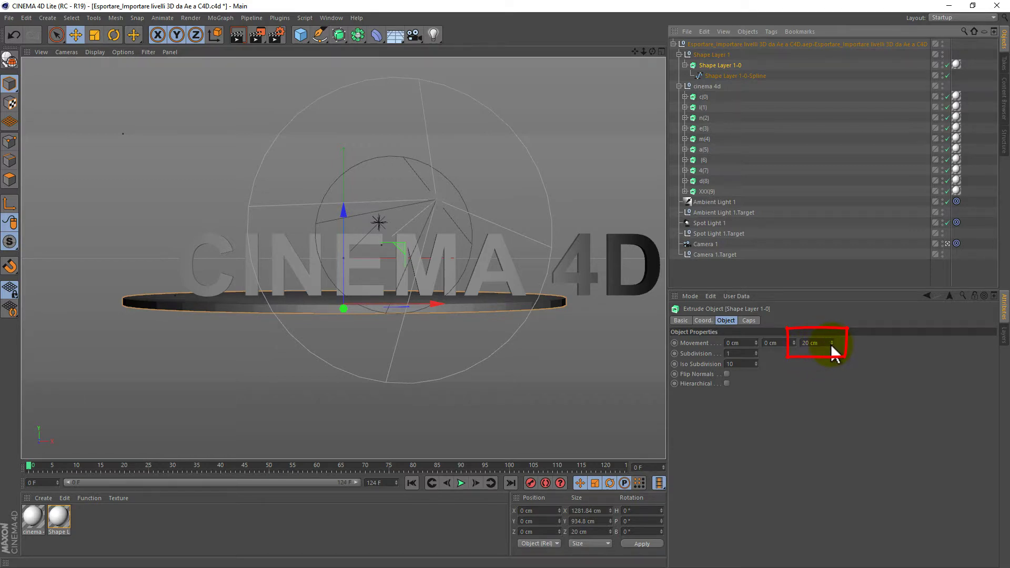
{"action": "left_click", "coordinate": [730, 95]}
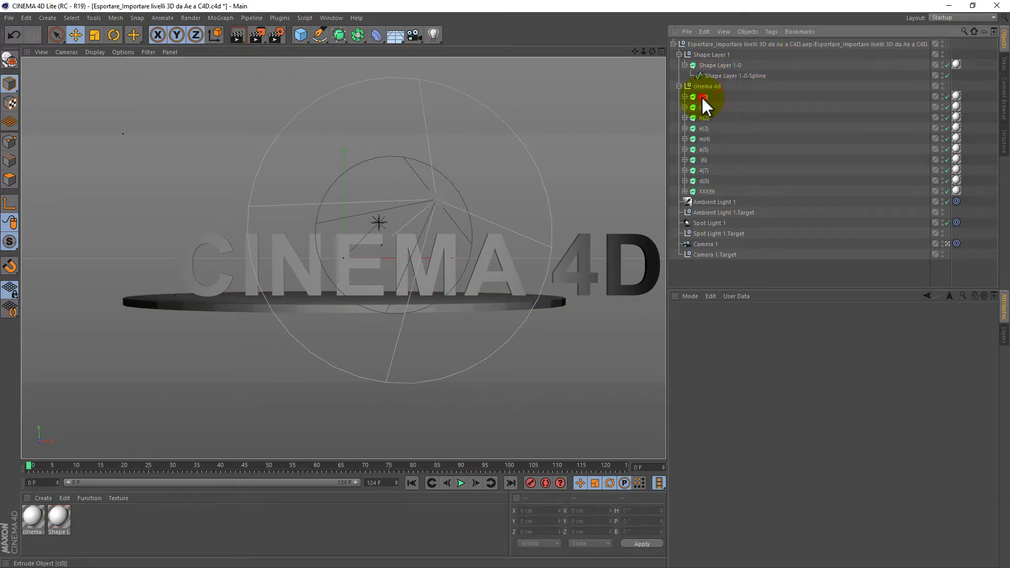
{"action": "left_click", "coordinate": [703, 96]}
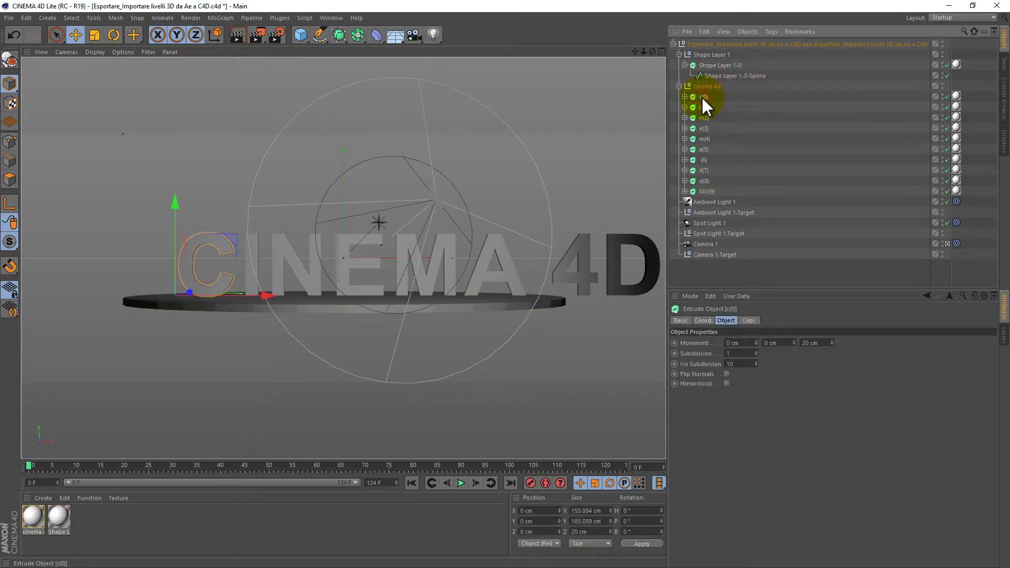
Step: Set letters c(0)–XXX(9) to 100 cm extrusion and move them to X -705.395, Y -207.996 cm
{"action": "left_click", "coordinate": [708, 192], "text": "shift"}
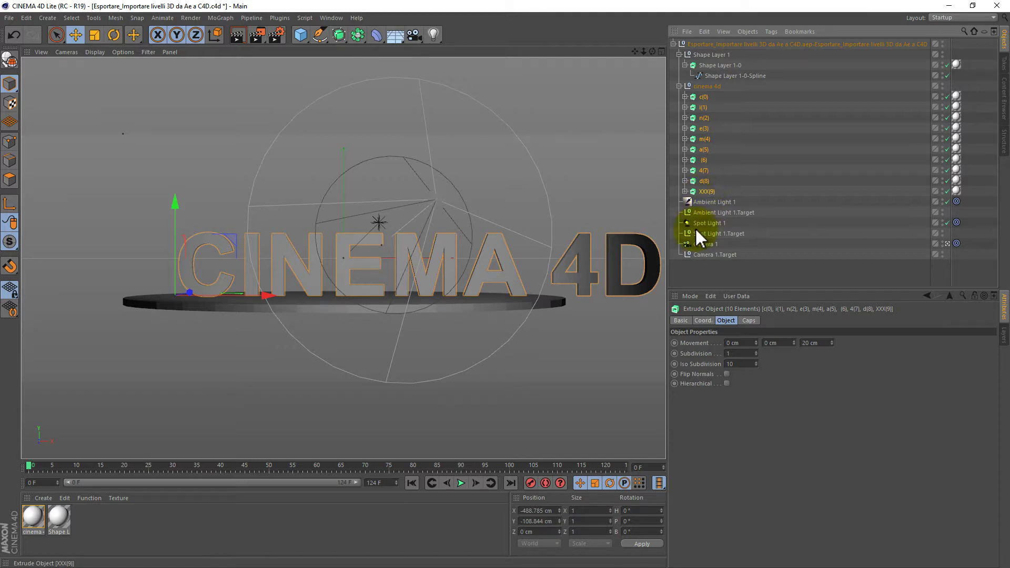
{"action": "left_click_drag", "start_coordinate": [824, 343], "coordinate": [805, 347]}
{"action": "type", "text": "100"}
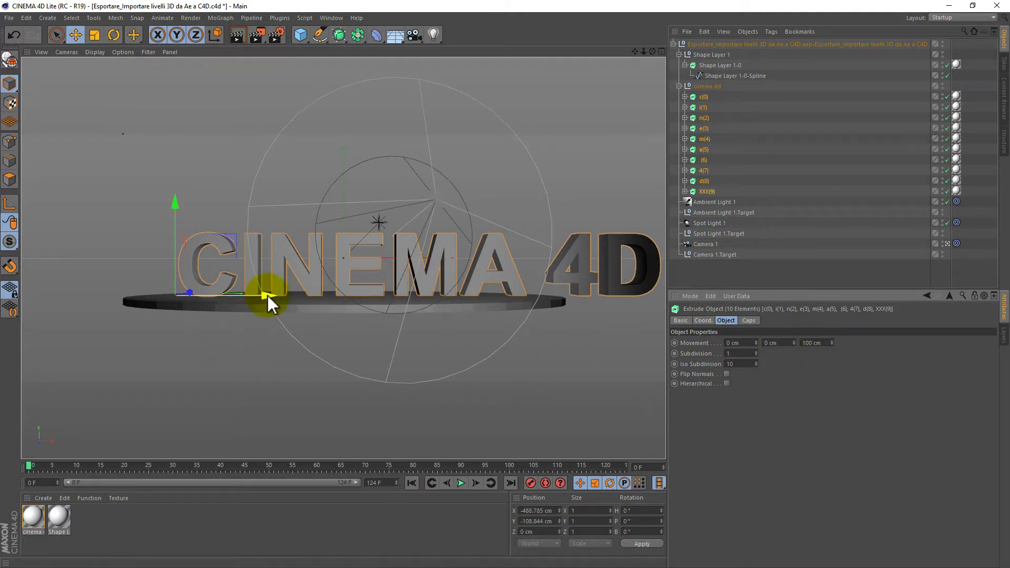
{"action": "mouse_move", "coordinate": [267, 295]}
{"action": "left_mouse_down"}
{"action": "mouse_move", "coordinate": [190, 287]}
{"action": "mouse_move", "coordinate": [205, 285]}
{"action": "left_mouse_up"}
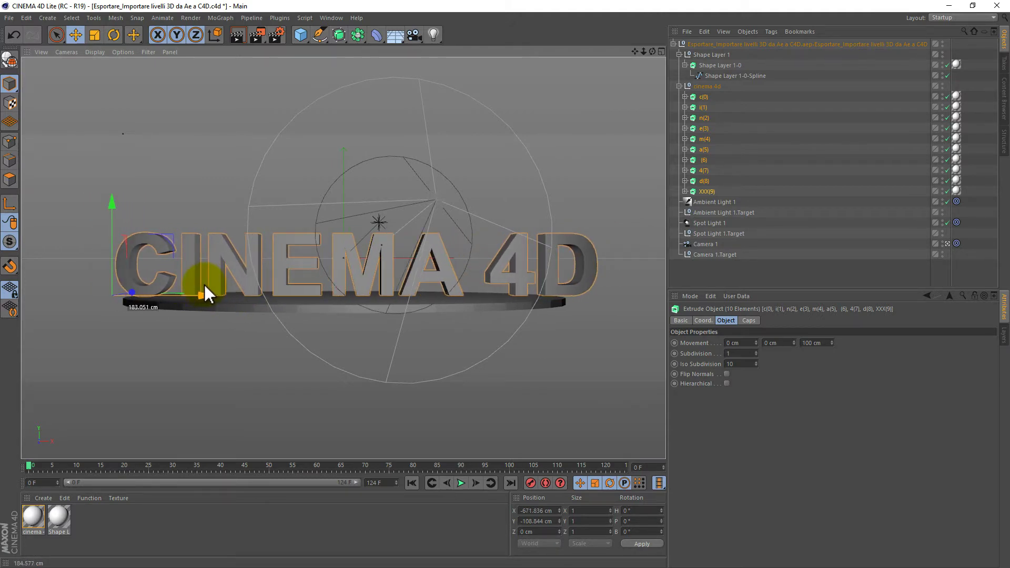
{"action": "mouse_move", "coordinate": [205, 286]}
{"action": "left_mouse_down"}
{"action": "mouse_move", "coordinate": [148, 287]}
{"action": "mouse_move", "coordinate": [99, 203]}
{"action": "mouse_move", "coordinate": [100, 242]}
{"action": "left_mouse_up"}
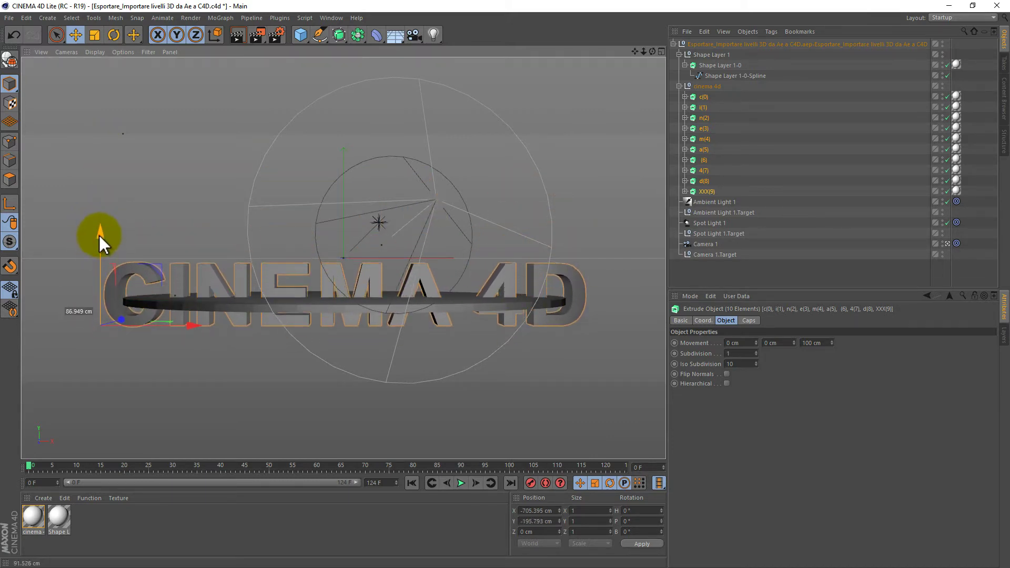
{"action": "left_click_drag", "start_coordinate": [99, 242], "coordinate": [100, 241]}
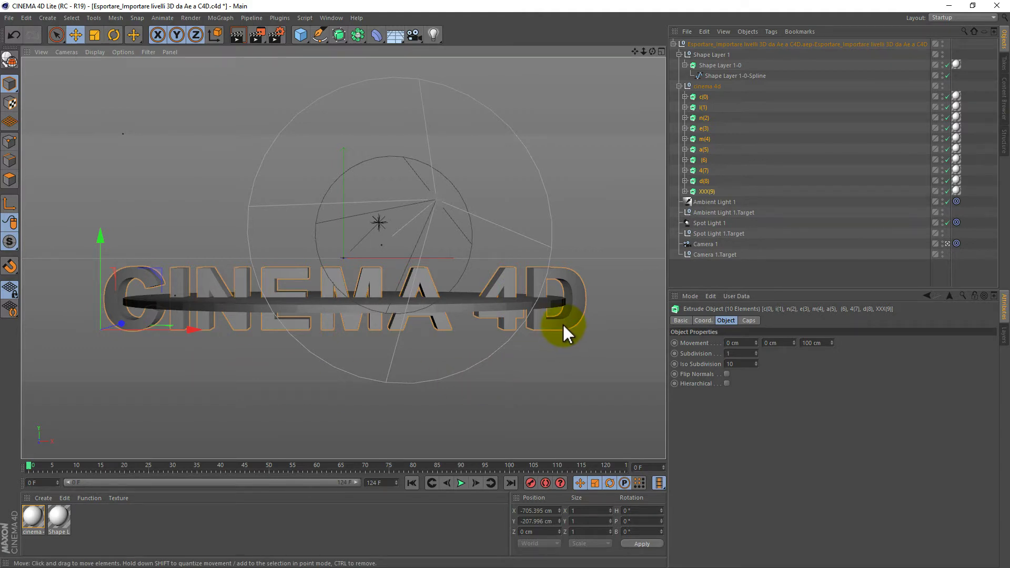
Step: Save the edited Cinema 4D scene and minimize Cinema 4D Lite
{"action": "left_click", "coordinate": [12, 15]}
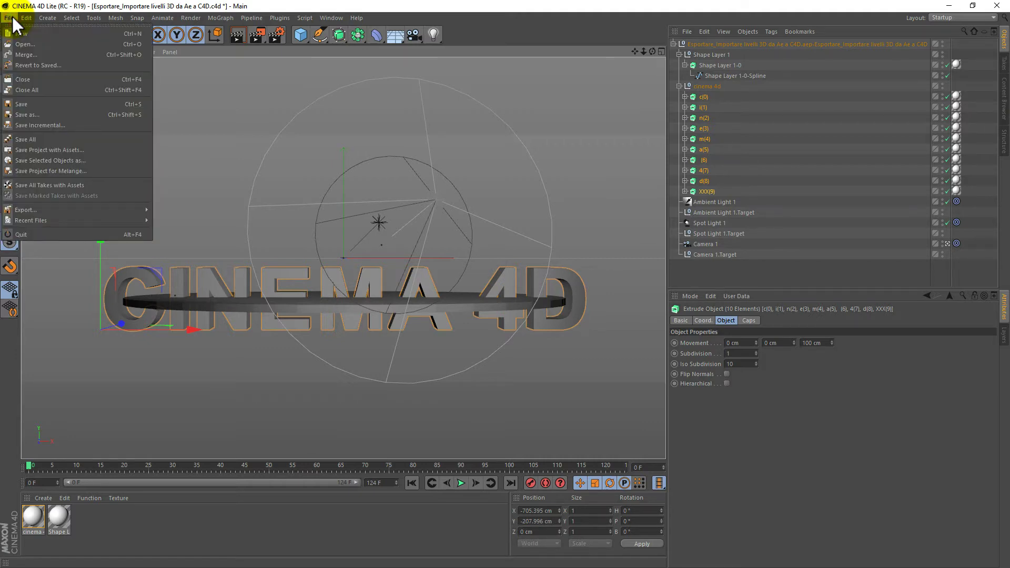
{"action": "left_click", "coordinate": [85, 102]}
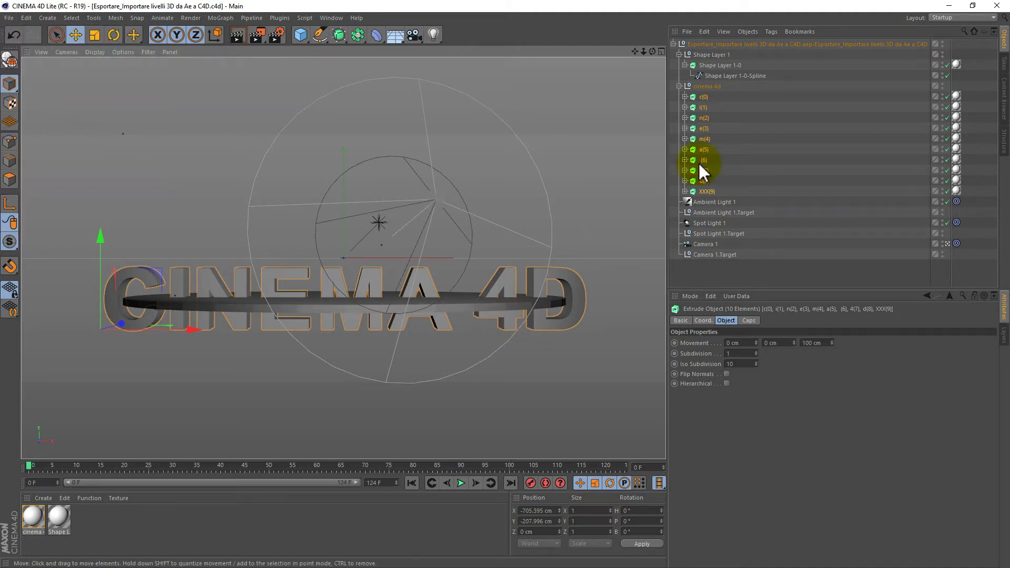
{"action": "left_click", "coordinate": [952, 7]}
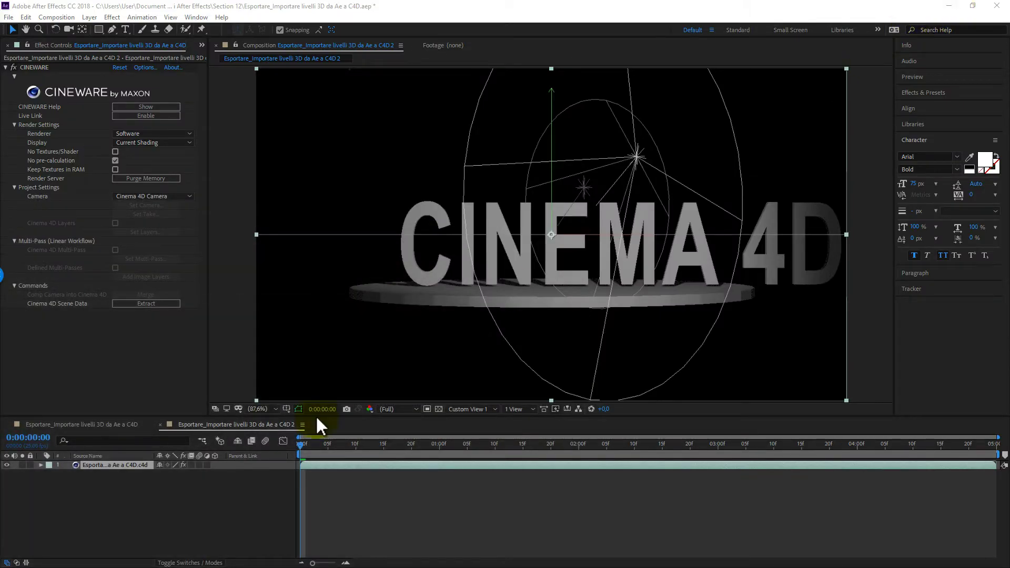
Step: Click empty Timeline space so Cineware re-renders the deeper, repositioned letters
{"action": "left_click", "coordinate": [137, 498]}
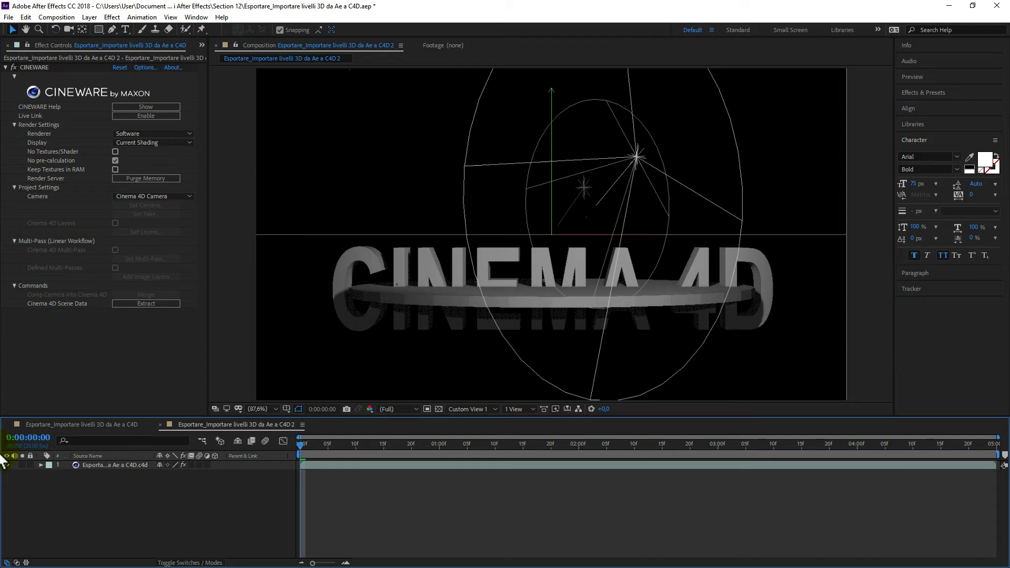
Step: Save the project 'Esportare_Importare livelli 3D da Ae a C4D.aep'
{"action": "left_click", "coordinate": [9, 19]}
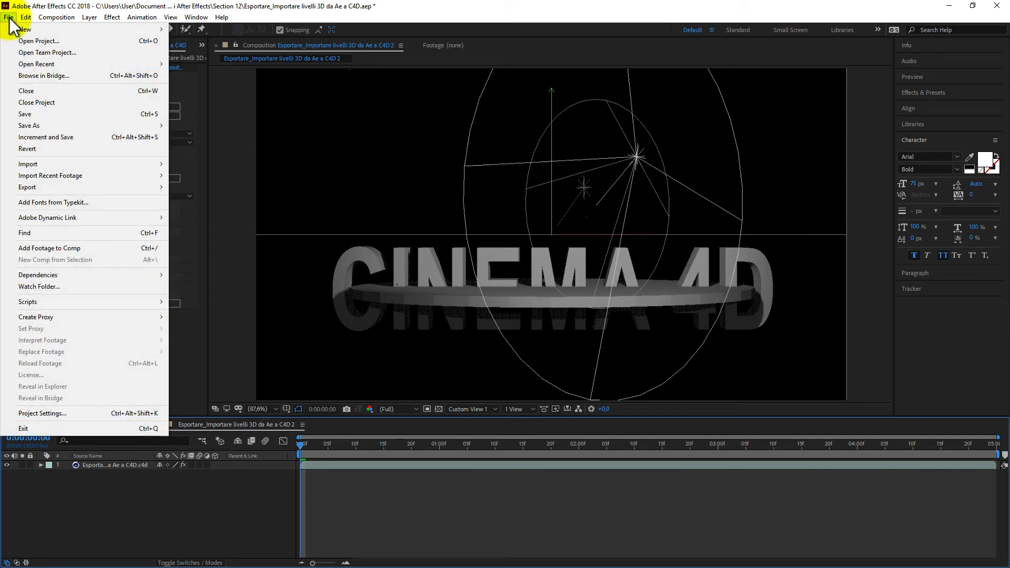
{"action": "left_click", "coordinate": [50, 116]}
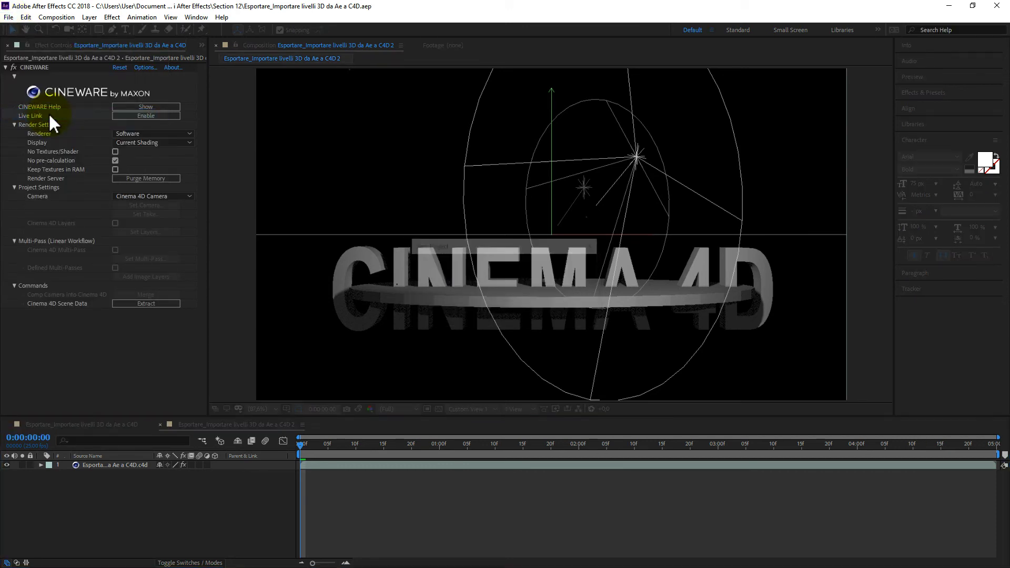